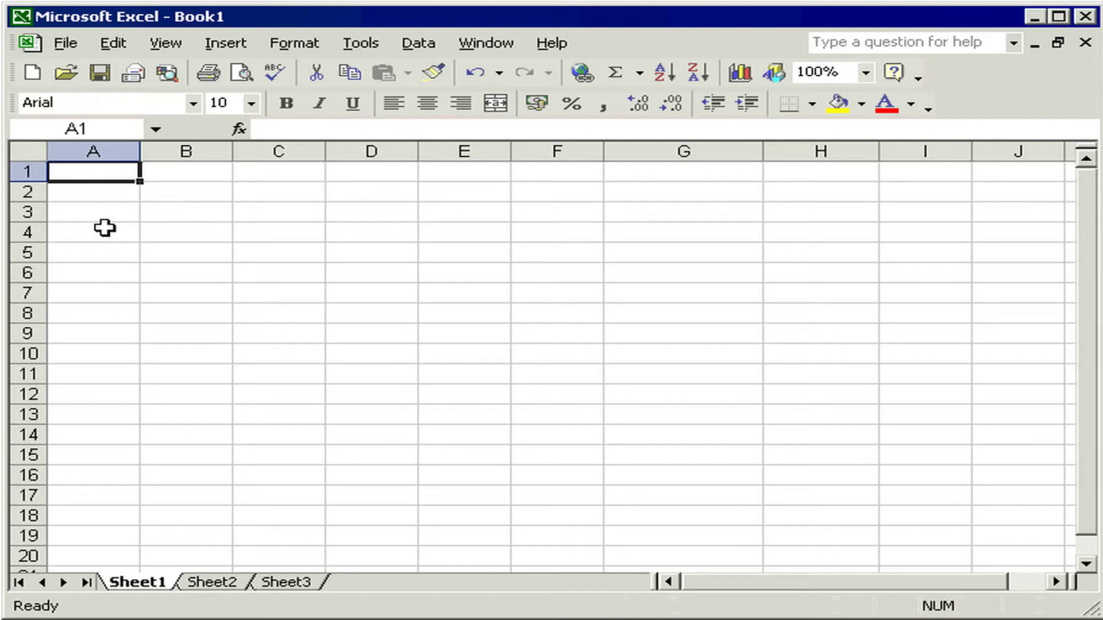
- Enter January in A1 and fill A2:A12 with February through December
{"action": "type", "text": "Jan"}
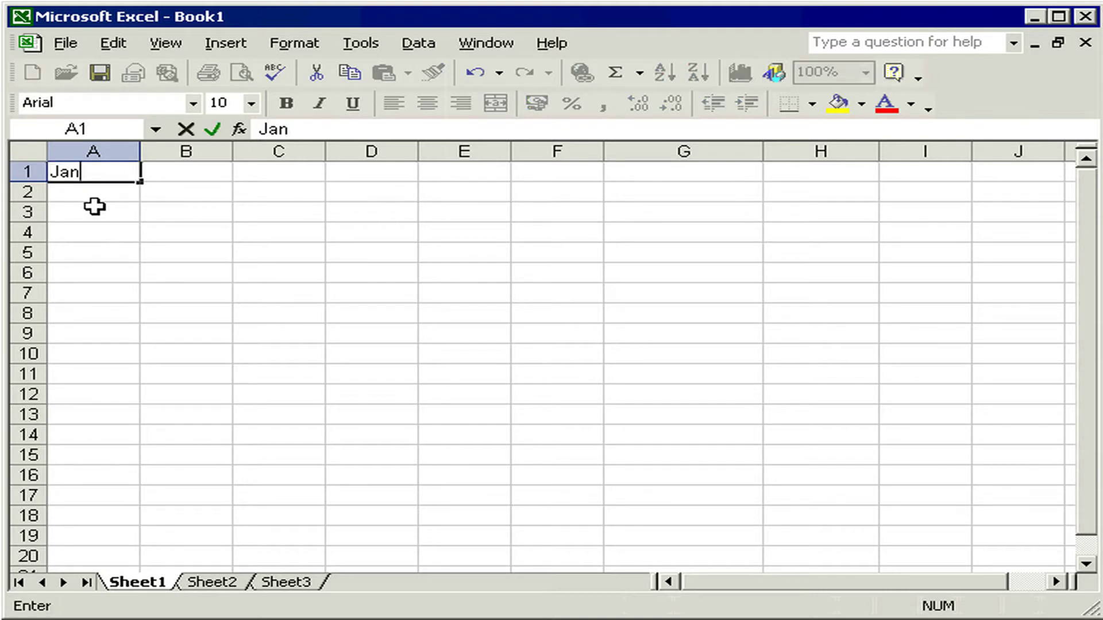
{"action": "type", "text": "uary"}
{"action": "key", "text": "ctrl+Return"}
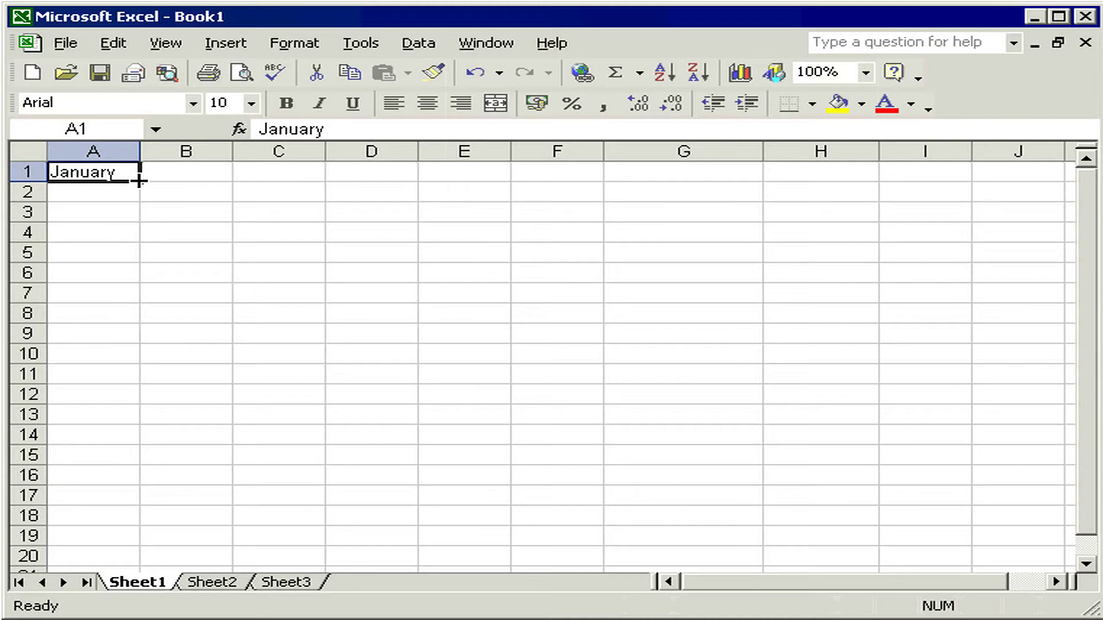
{"action": "left_click_drag", "start_coordinate": [139, 181], "coordinate": [132, 293]}
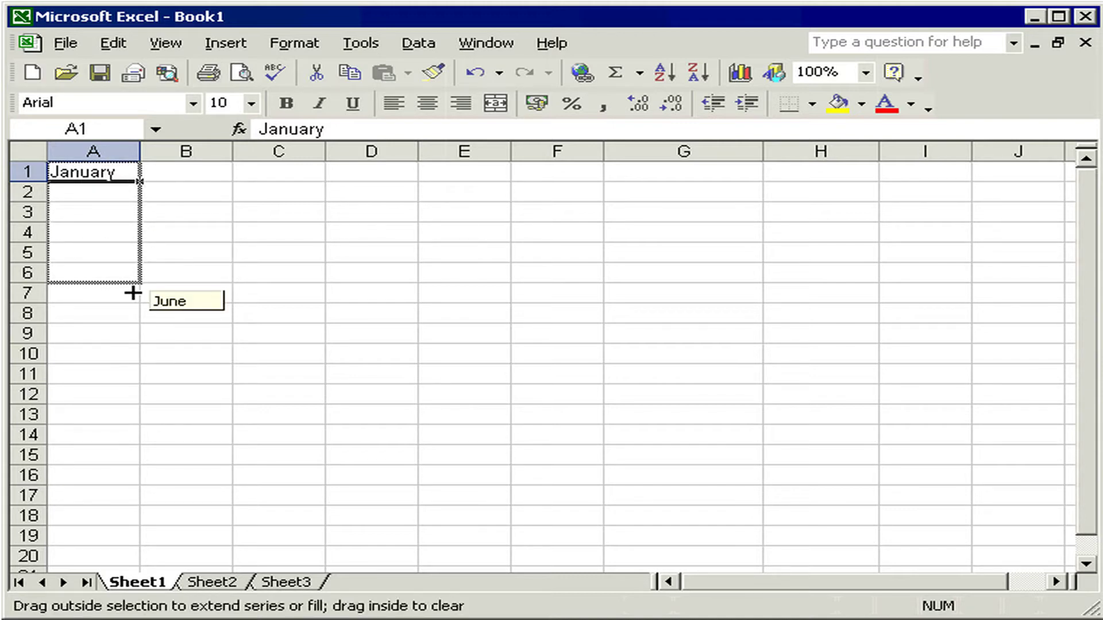
{"action": "left_click_drag", "start_coordinate": [133, 293], "coordinate": [127, 399]}
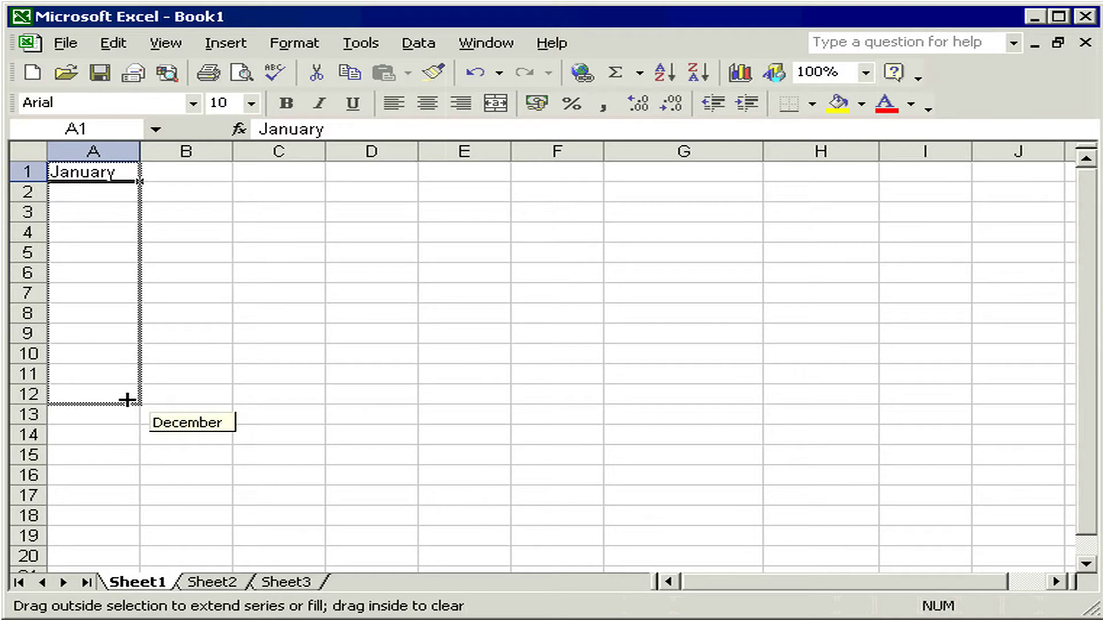
{"action": "left_click_drag", "start_coordinate": [127, 400], "coordinate": [127, 400]}
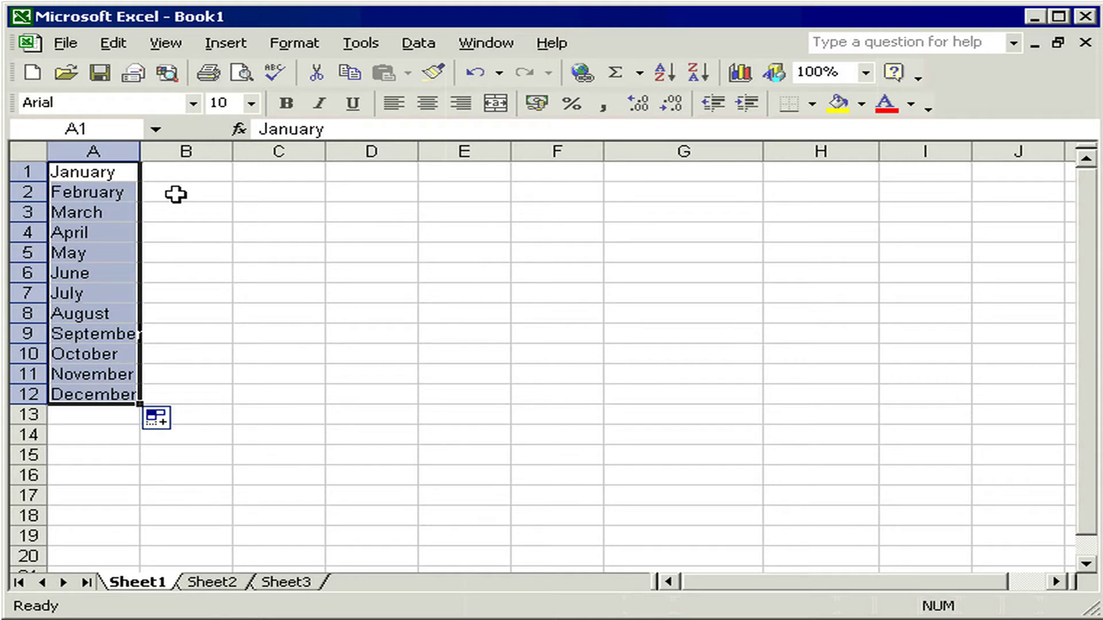
{"action": "key", "text": "Right"}
- Enter October in B1 and fill B1:B12 from October around to September
{"action": "type", "text": "October"}
{"action": "key", "text": "ctrl+Return"}
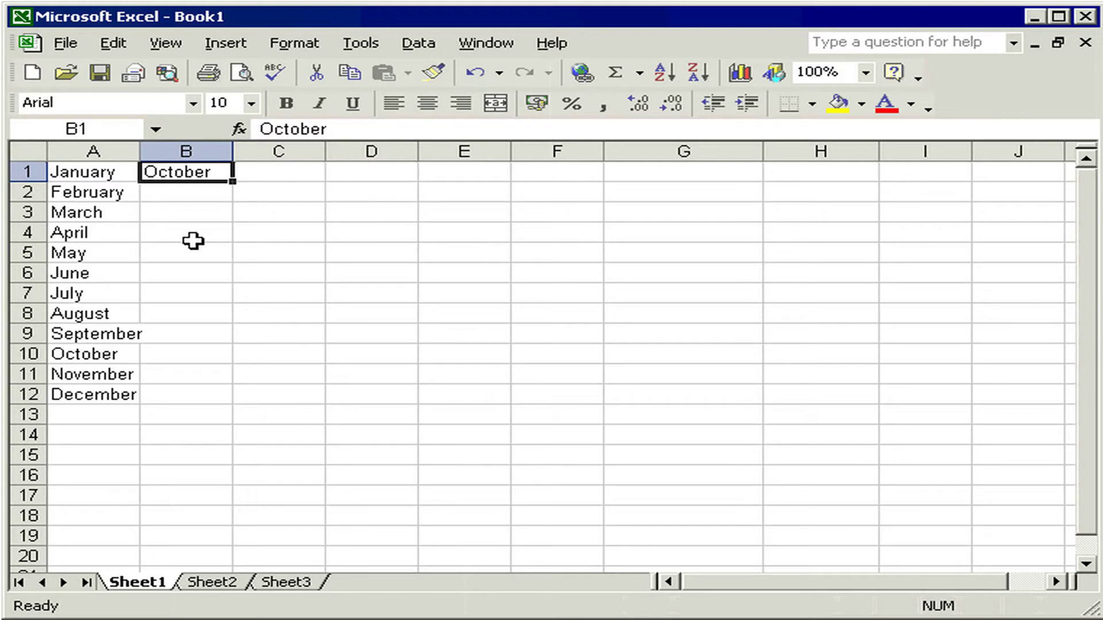
{"action": "left_click_drag", "start_coordinate": [232, 181], "coordinate": [234, 396]}
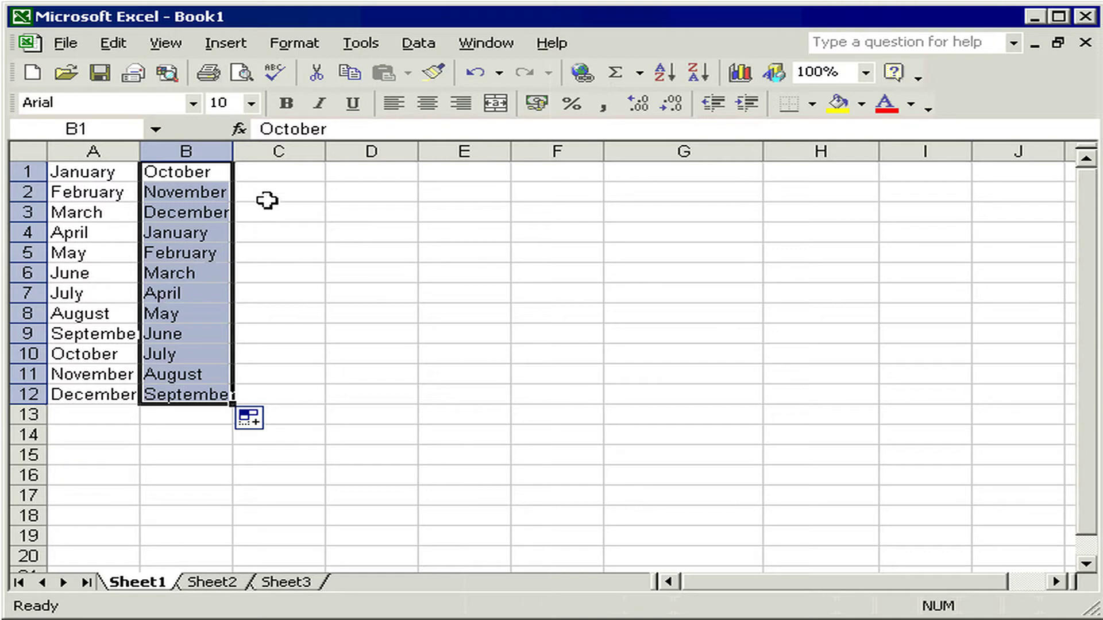
- Enter the Arabic name for January in C1 and fill the Arabic month names to C12
{"action": "left_click", "coordinate": [281, 173]}
{"action": "type", "text": "ش"}
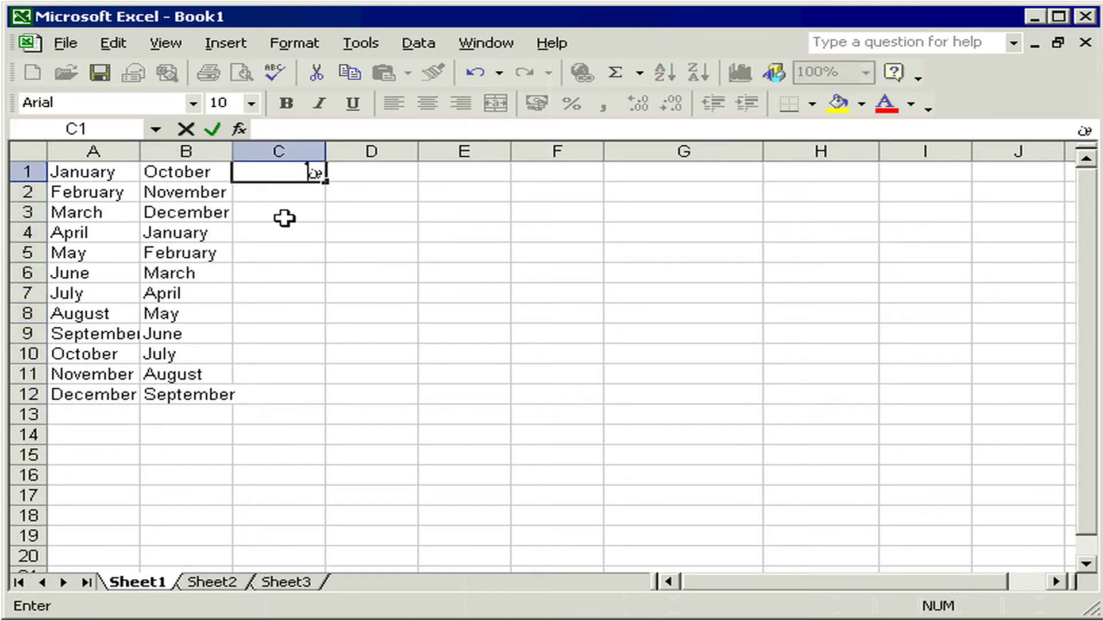
{"action": "type", "text": "ناير"}
{"action": "key", "text": "ctrl+Return"}
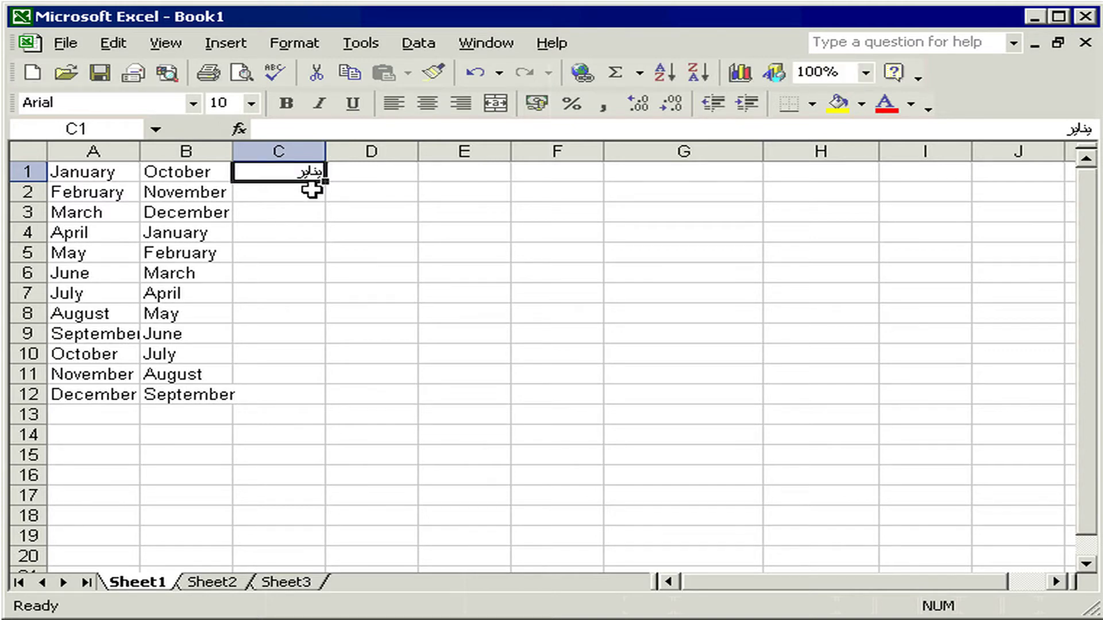
{"action": "left_click_drag", "start_coordinate": [325, 182], "coordinate": [321, 386]}
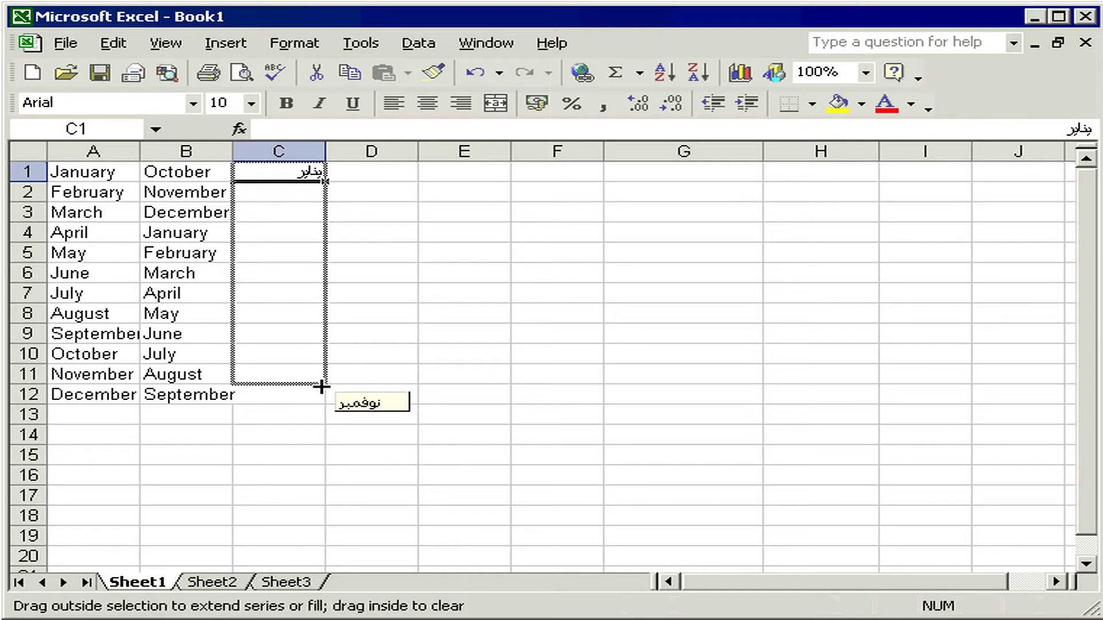
{"action": "left_click_drag", "start_coordinate": [321, 386], "coordinate": [322, 396]}
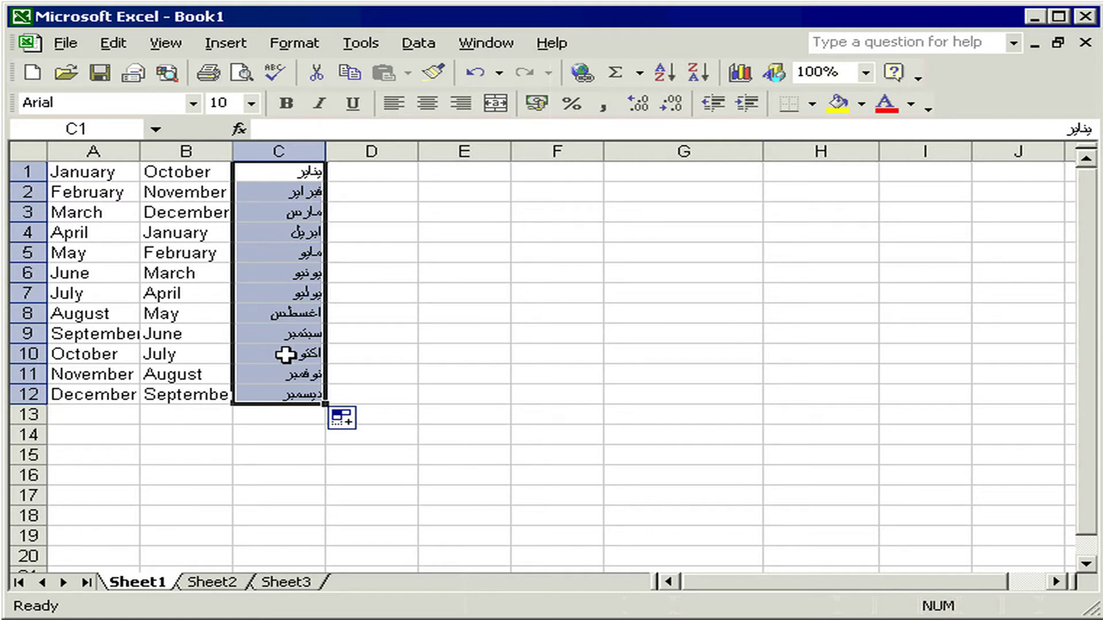
- Enter 1 in A13 and copy it down through A19
{"action": "left_click", "coordinate": [92, 414]}
{"action": "type", "text": "1"}
{"action": "key", "text": "ctrl+Return"}
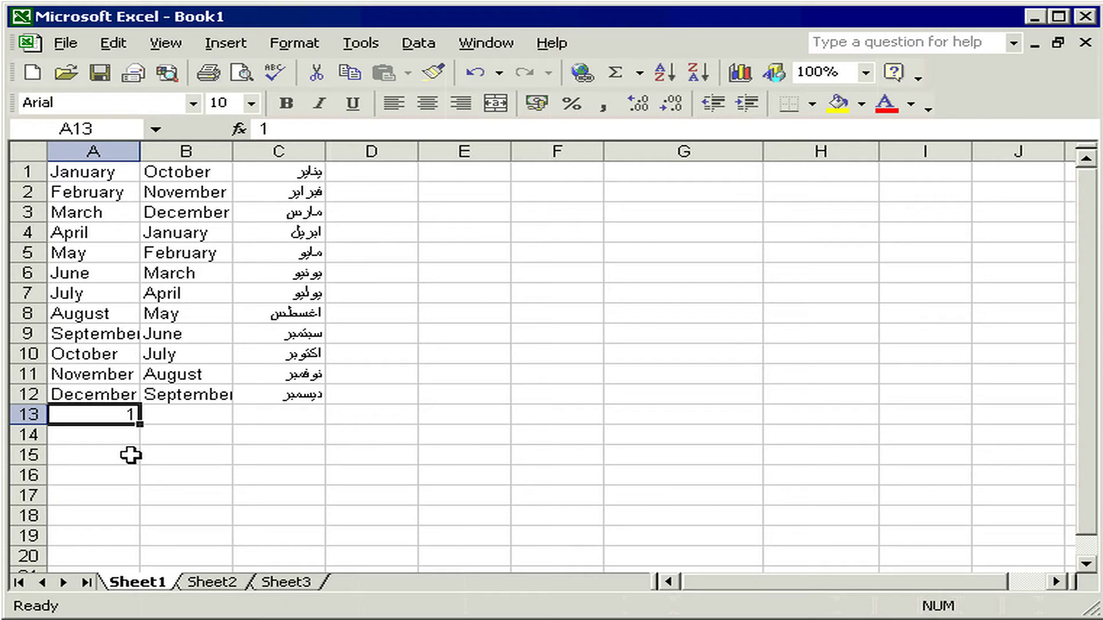
{"action": "left_click_drag", "start_coordinate": [140, 424], "coordinate": [136, 525]}
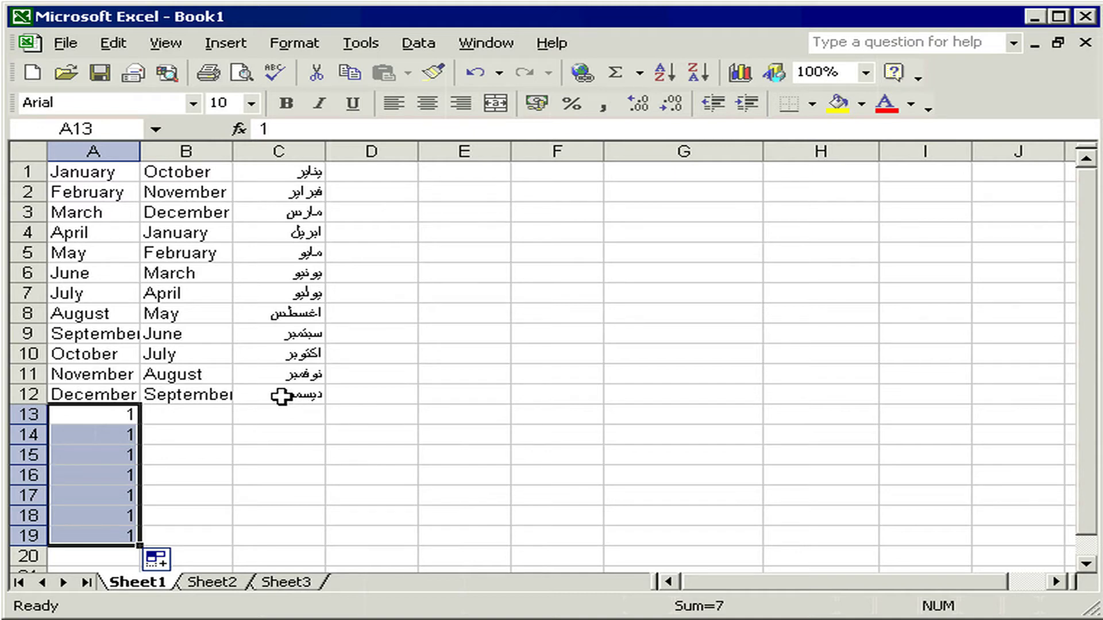
- Enter 1 in cell D1 to start a number series
{"action": "left_click", "coordinate": [371, 171]}
{"action": "type", "text": "1"}
{"action": "key", "text": "Return"}
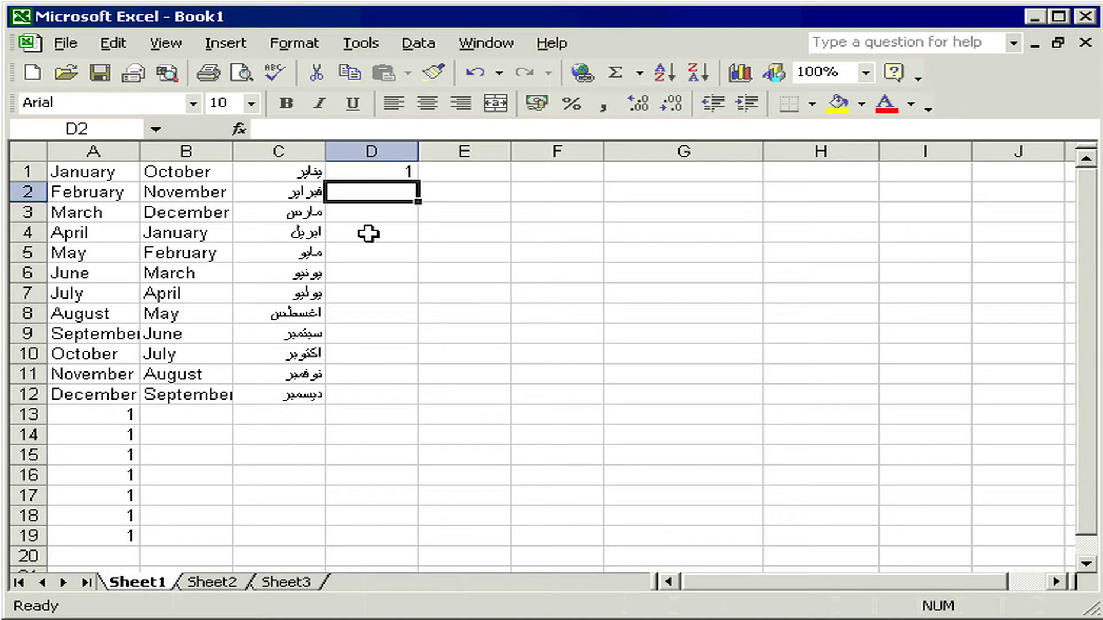
- Add 2 in D2 and extend the 1, 2 pattern to fill D1:D12 with 1 through 12
{"action": "type", "text": "2"}
{"action": "key", "text": "Return"}
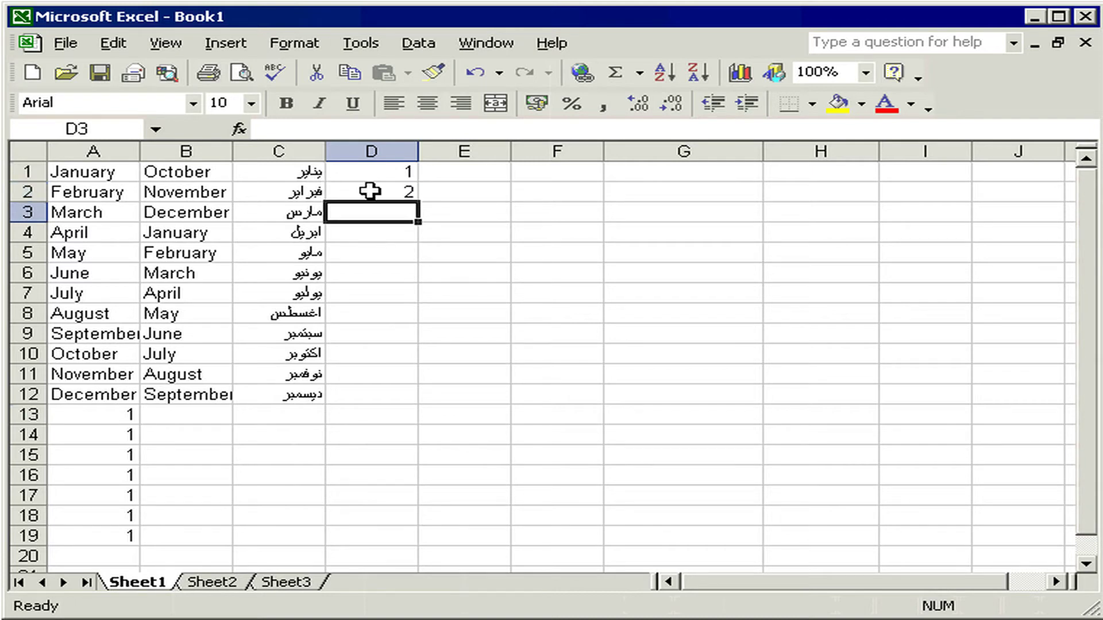
{"action": "left_click_drag", "start_coordinate": [371, 171], "coordinate": [371, 192]}
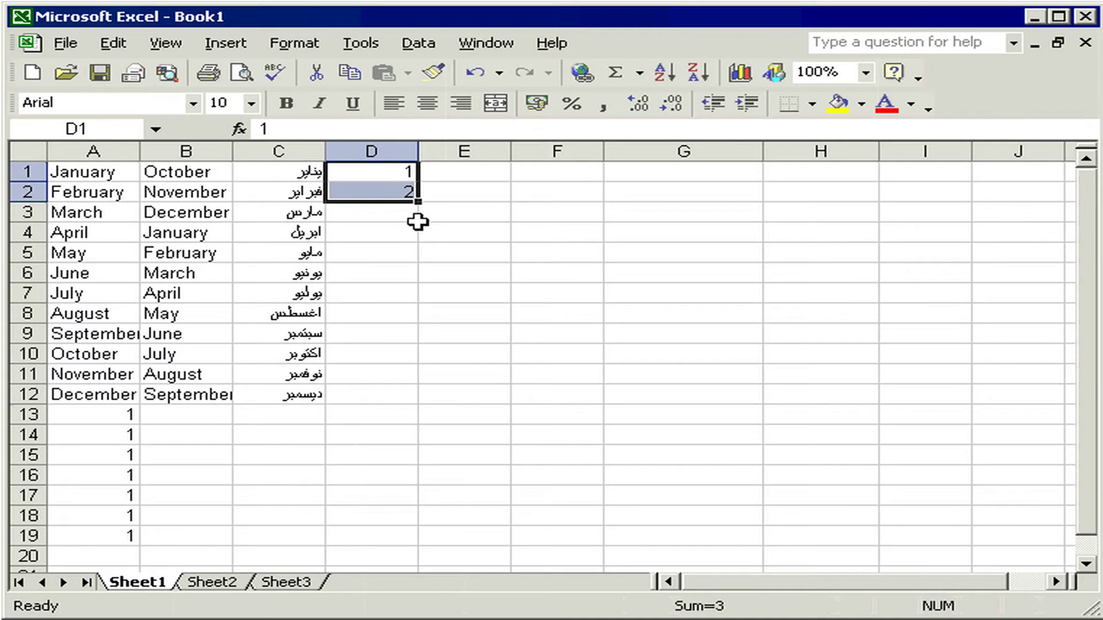
{"action": "left_click_drag", "start_coordinate": [418, 201], "coordinate": [412, 396]}
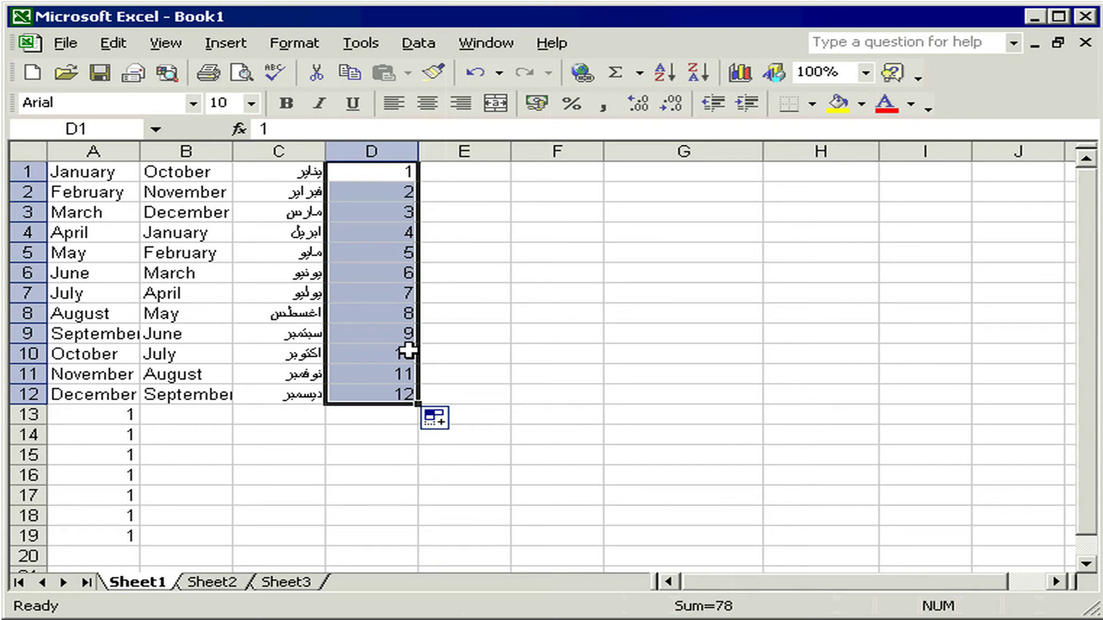
{"action": "left_click", "coordinate": [456, 178]}
- Enter 1 and 3 in E1:E2 and fill odd numbers down to 23 in E12
{"action": "type", "text": "1"}
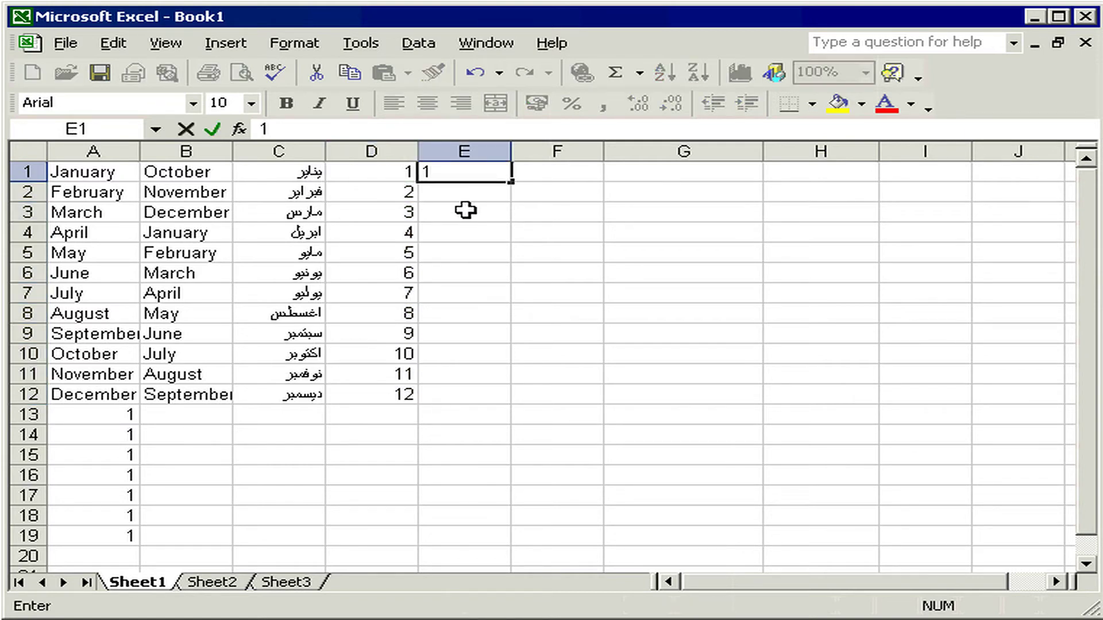
{"action": "key", "text": "Return"}
{"action": "type", "text": "3"}
{"action": "key", "text": "ctrl+Return"}
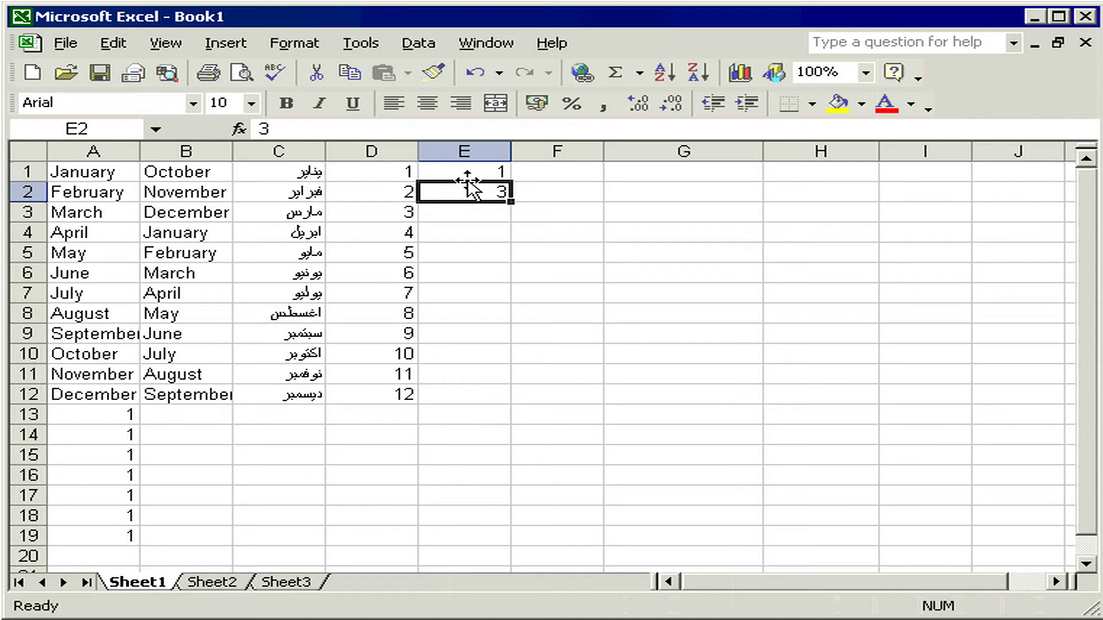
{"action": "left_click_drag", "start_coordinate": [468, 173], "coordinate": [468, 192]}
{"action": "left_click_drag", "start_coordinate": [511, 201], "coordinate": [488, 387]}
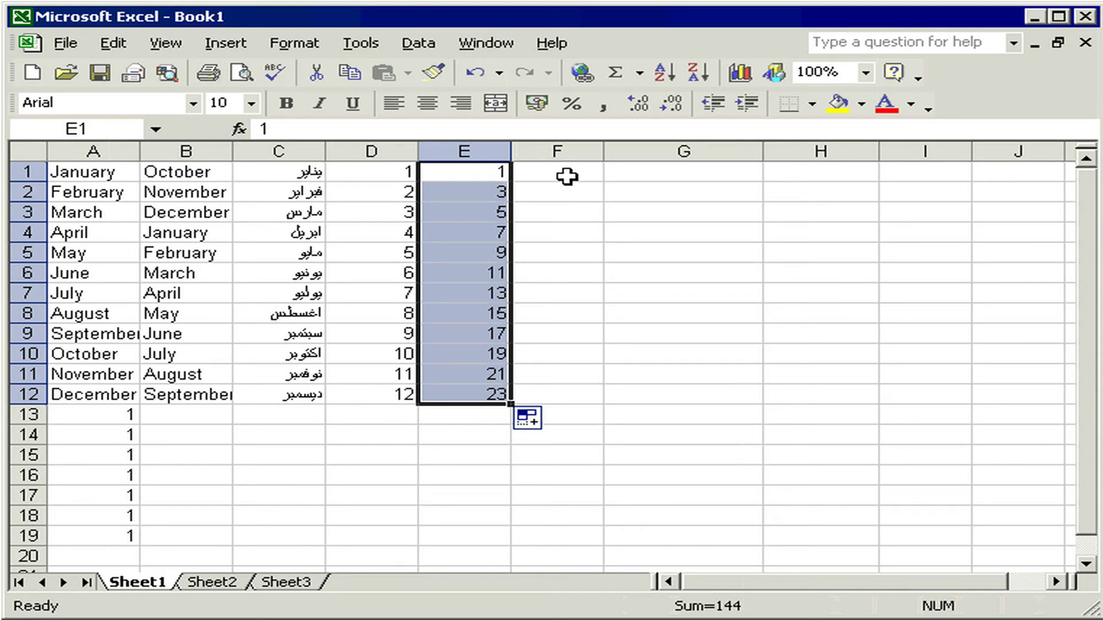
- Enter 5 and 10 in F1:F2 and fill multiples of five down to 60 in F12
{"action": "left_click", "coordinate": [567, 176]}
{"action": "type", "text": "5"}
{"action": "key", "text": "Return"}
{"action": "type", "text": "10"}
{"action": "key", "text": "ctrl+Return"}
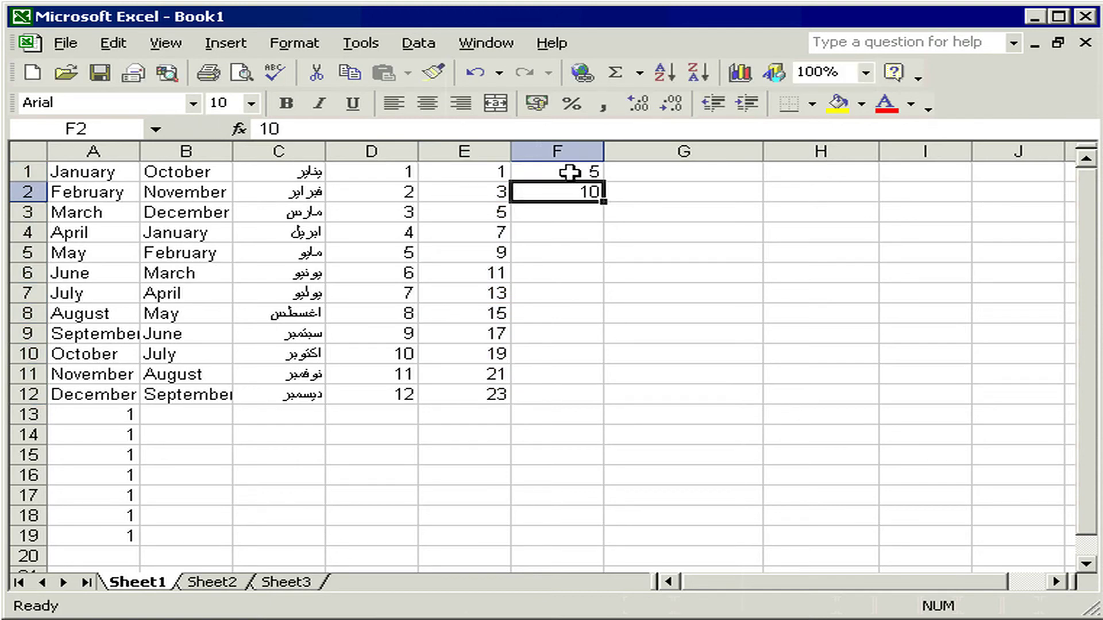
{"action": "left_click_drag", "start_coordinate": [569, 172], "coordinate": [580, 192]}
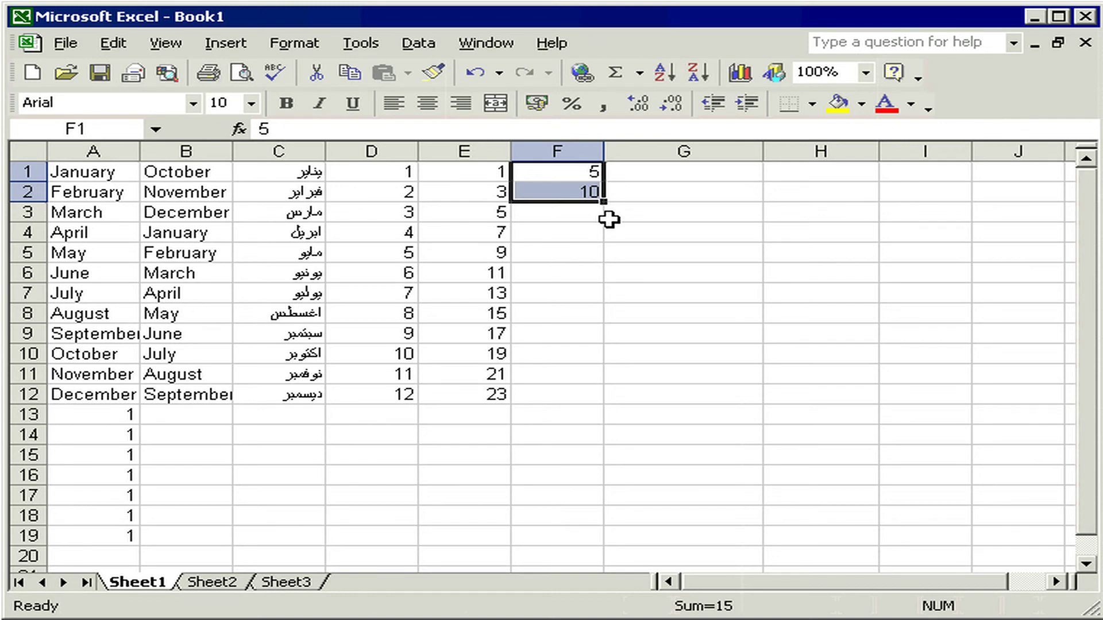
{"action": "double_click", "coordinate": [603, 202]}
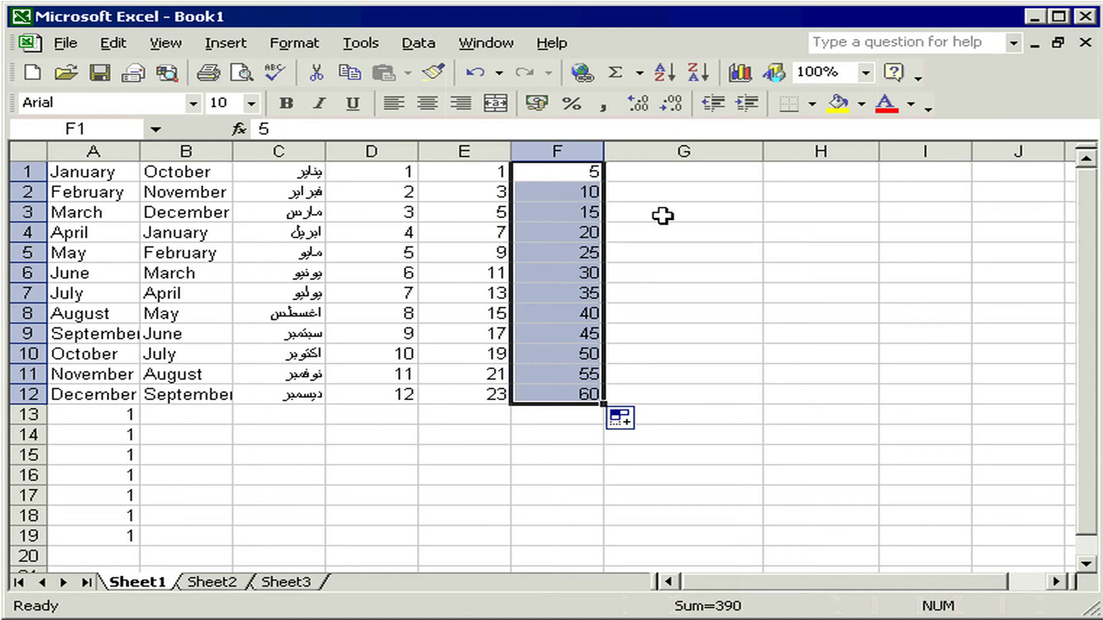
- Enter 5/2 in G1 and fill consecutive dates from 05/02/2002 to 16/02/2002 down to G12
{"action": "left_click", "coordinate": [674, 180]}
{"action": "type", "text": "5/"}
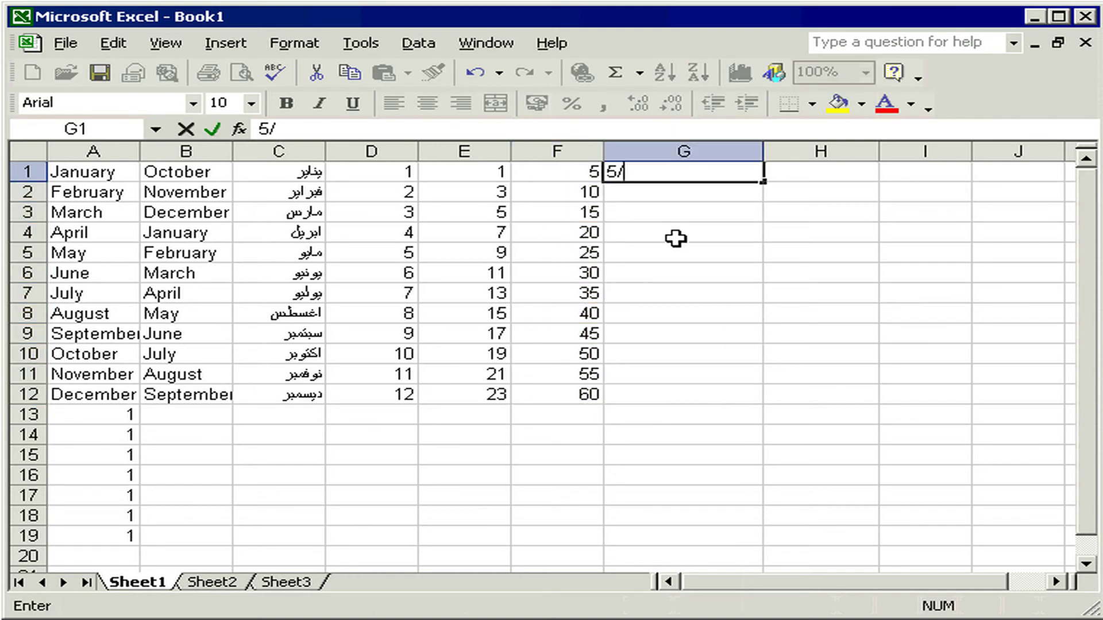
{"action": "type", "text": "2"}
{"action": "key", "text": "ctrl+Return"}
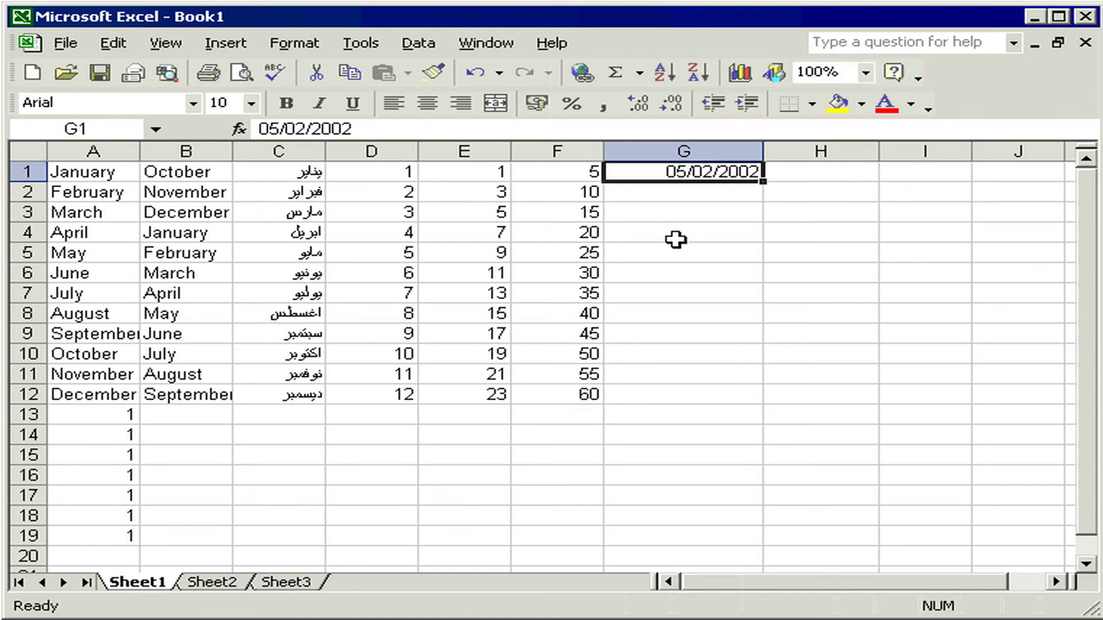
{"action": "double_click", "coordinate": [765, 183]}
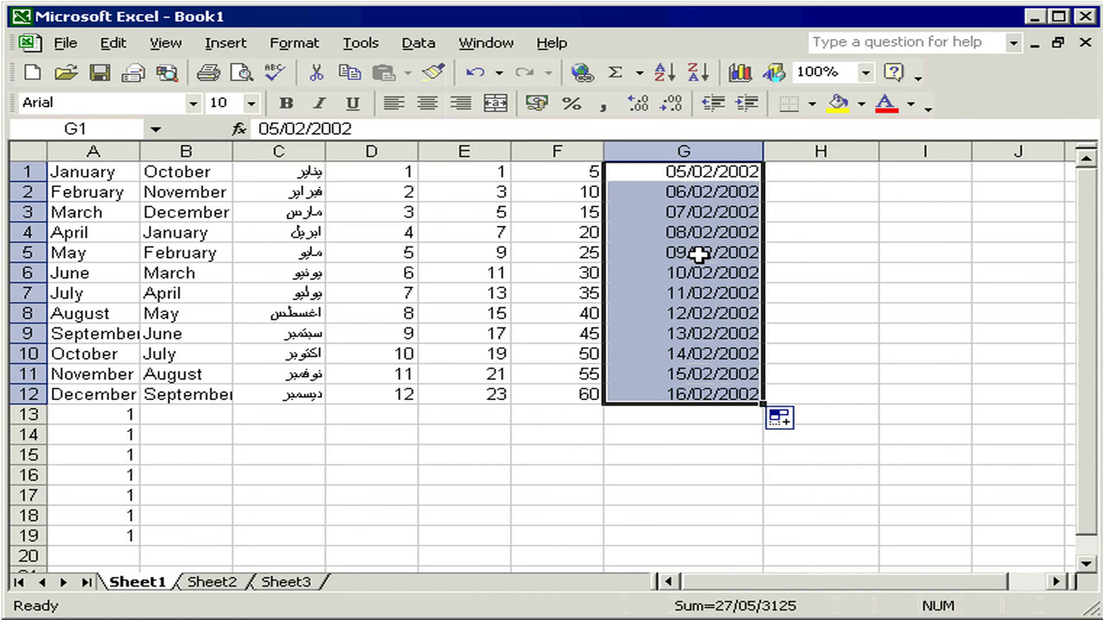
{"action": "left_click", "coordinate": [796, 176]}
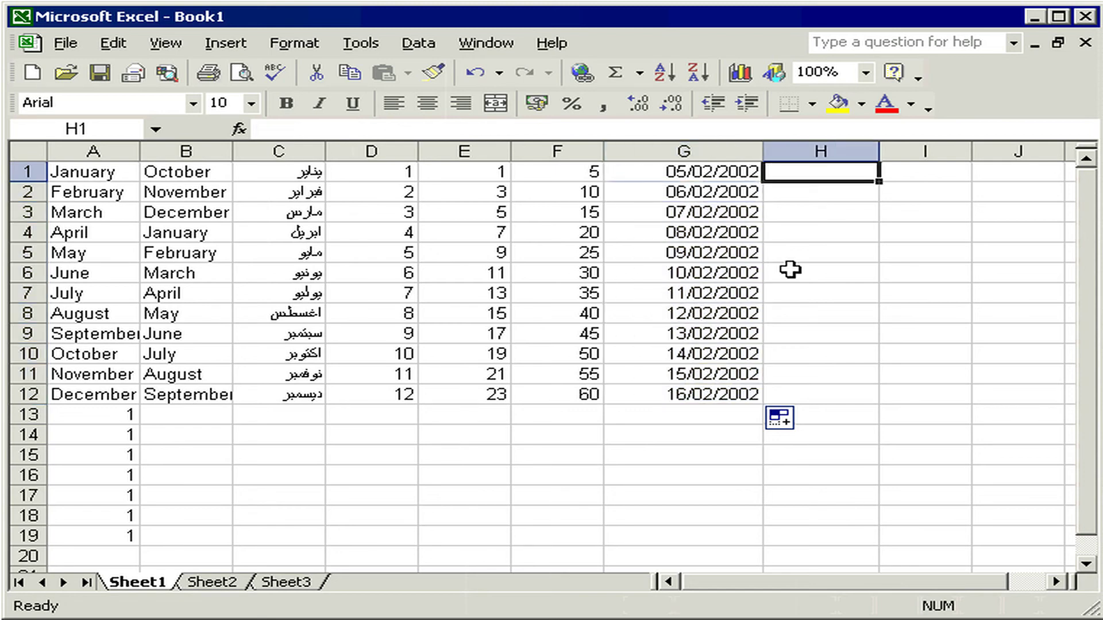
- Enter Product1 in H1, fill Product2 through Product12 down to H12, and check Auto Fill Options
{"action": "type", "text": "Product1"}
{"action": "key", "text": "ctrl+Return"}
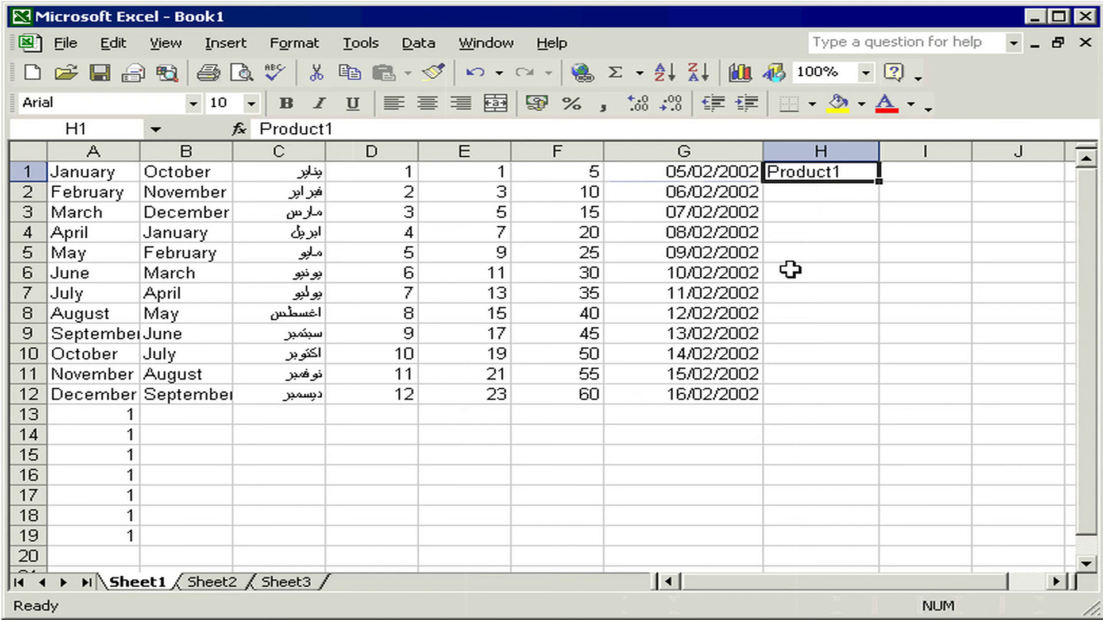
{"action": "left_click_drag", "start_coordinate": [882, 188], "coordinate": [883, 189]}
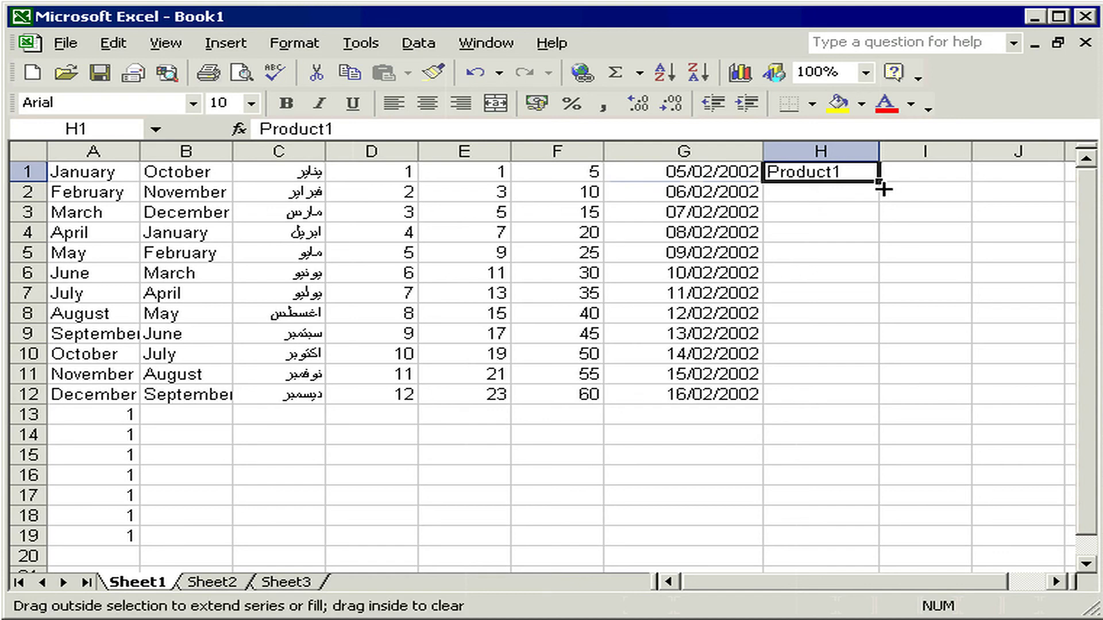
{"action": "left_click_drag", "start_coordinate": [883, 189], "coordinate": [856, 395]}
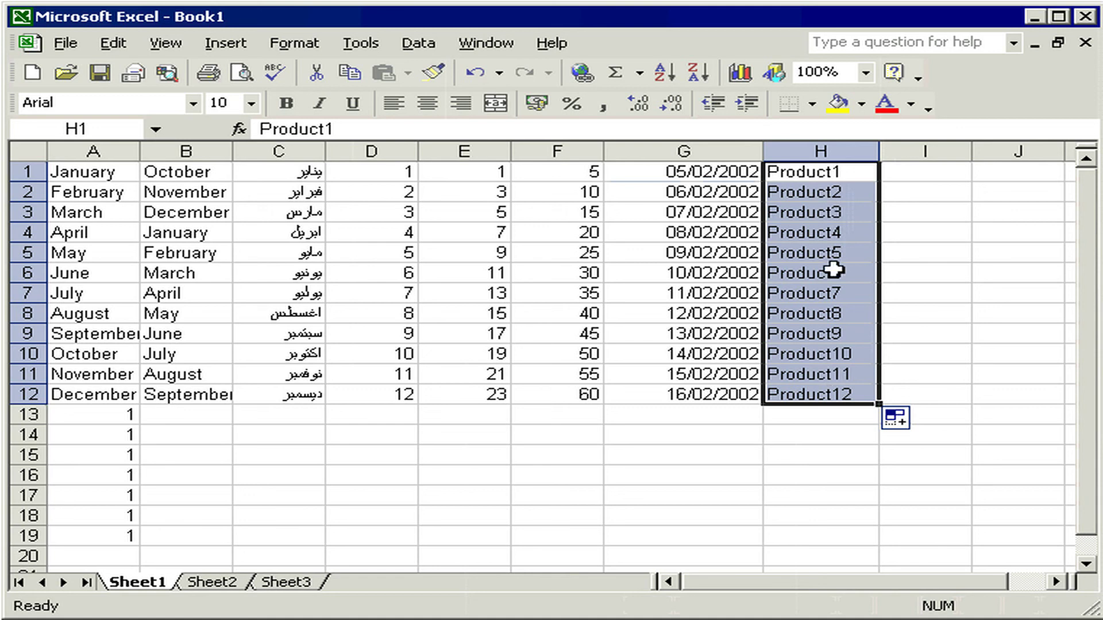
{"action": "left_click", "coordinate": [921, 420]}
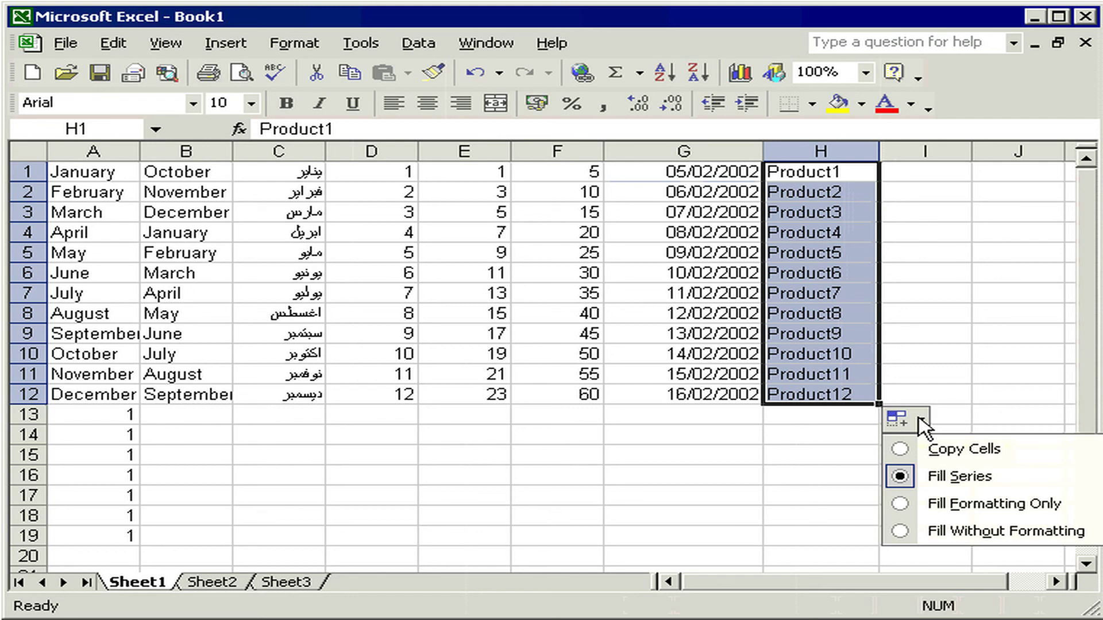
{"action": "left_click", "coordinate": [922, 424]}
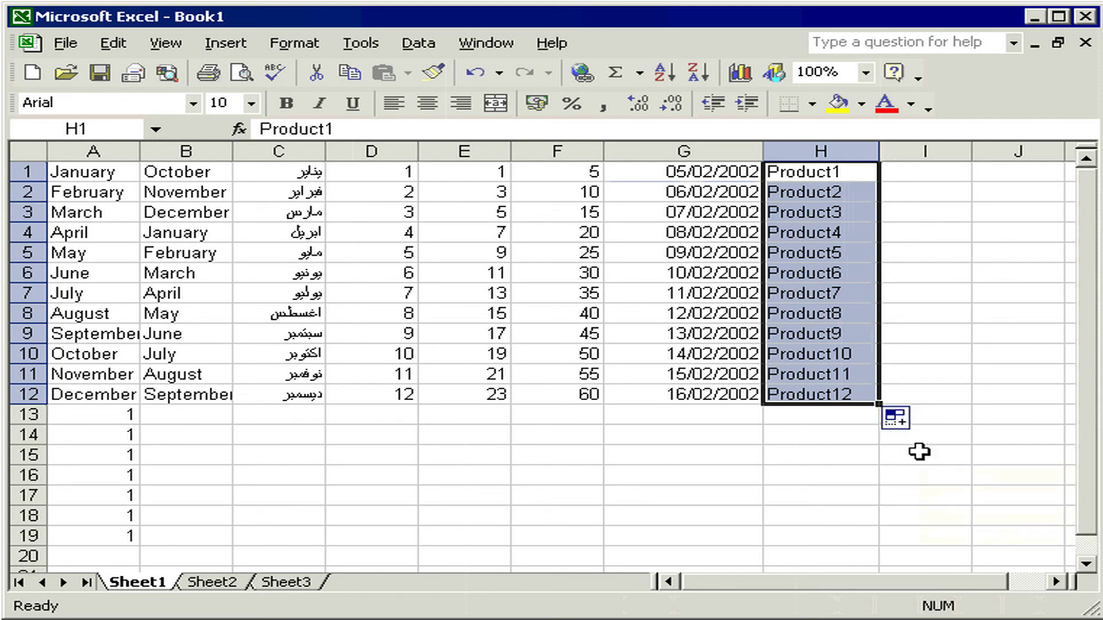